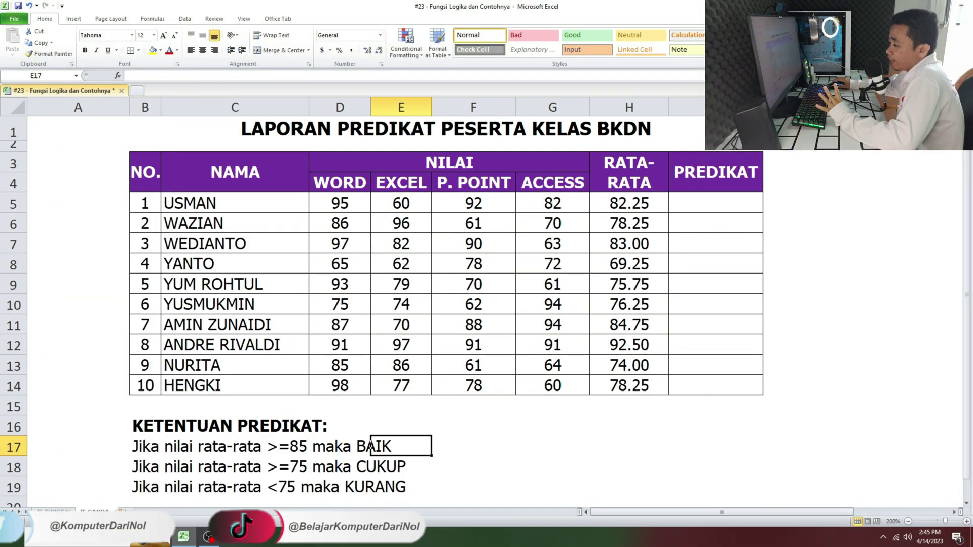
Step: Begin an =IF( formula in USMAN's PREDIKAT cell I5, checking the earlier report's passing rule
click(735, 203)
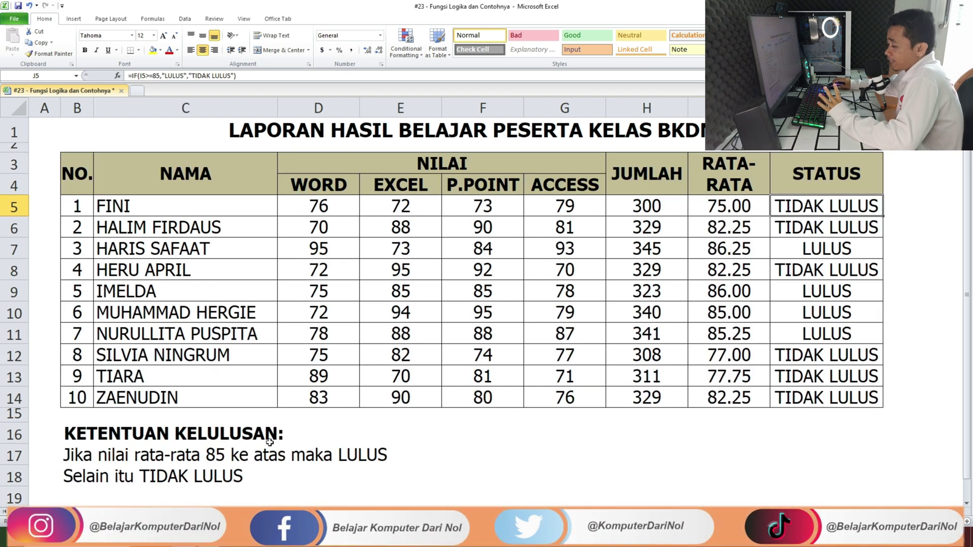
click(189, 453)
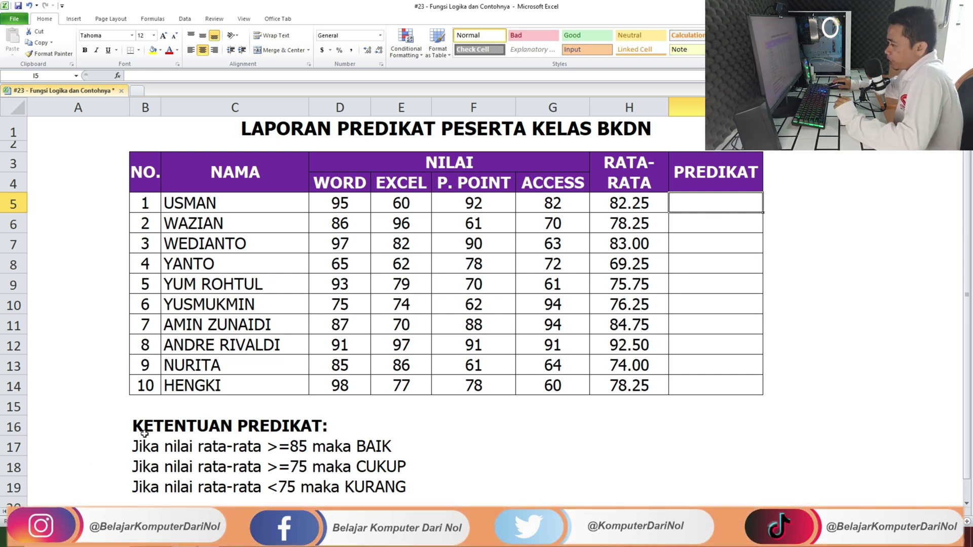
text(=)
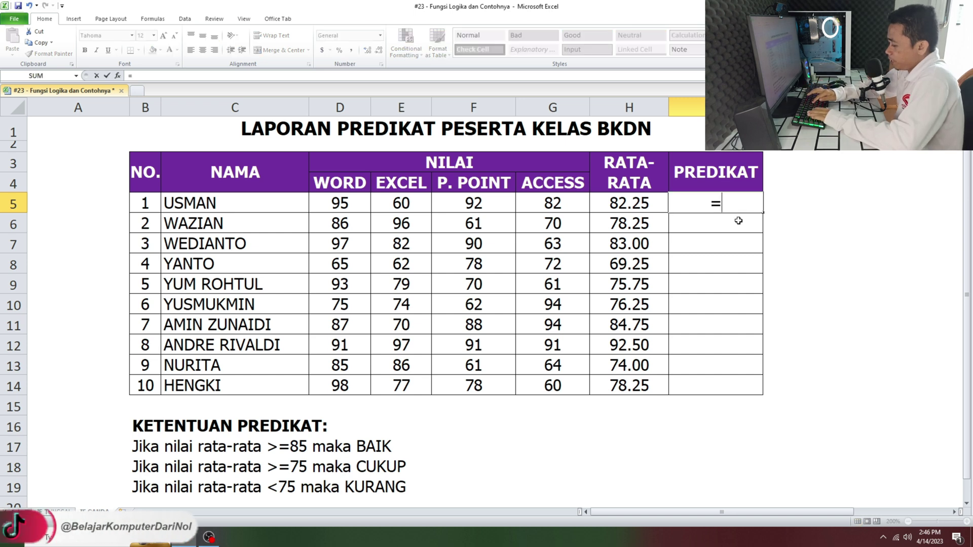
text(IF()
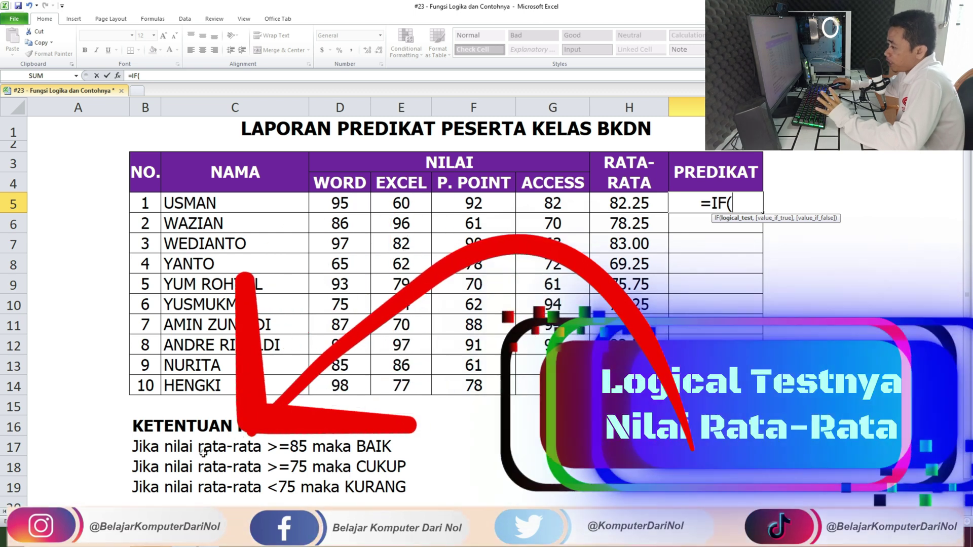
Step: Make the first IF test return "BAIK" when USMAN's average H5 is at least 85
click(625, 203)
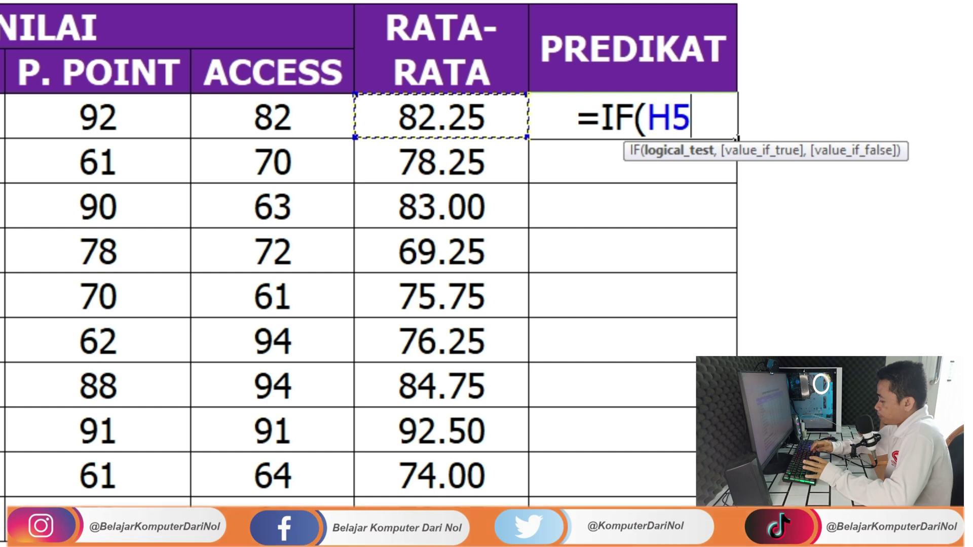
text(>)
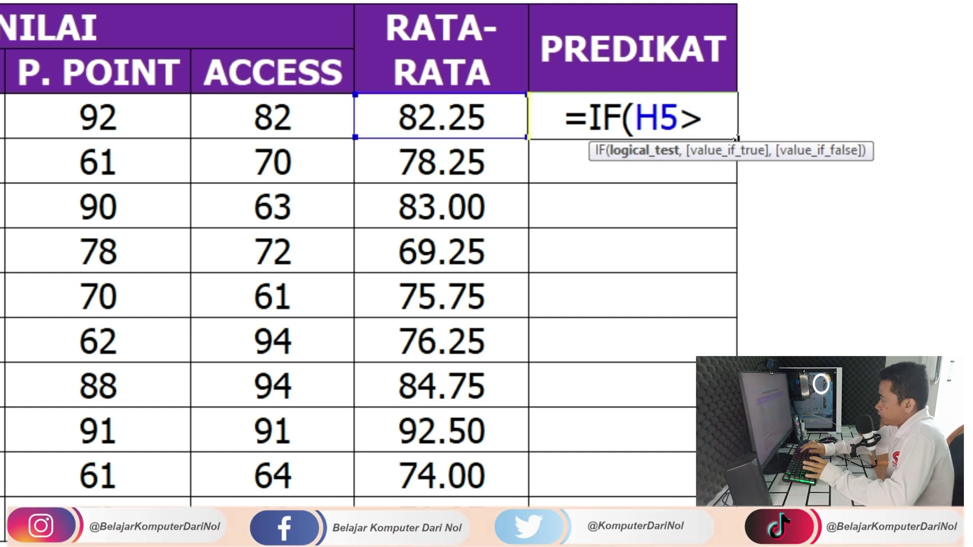
text(=85)
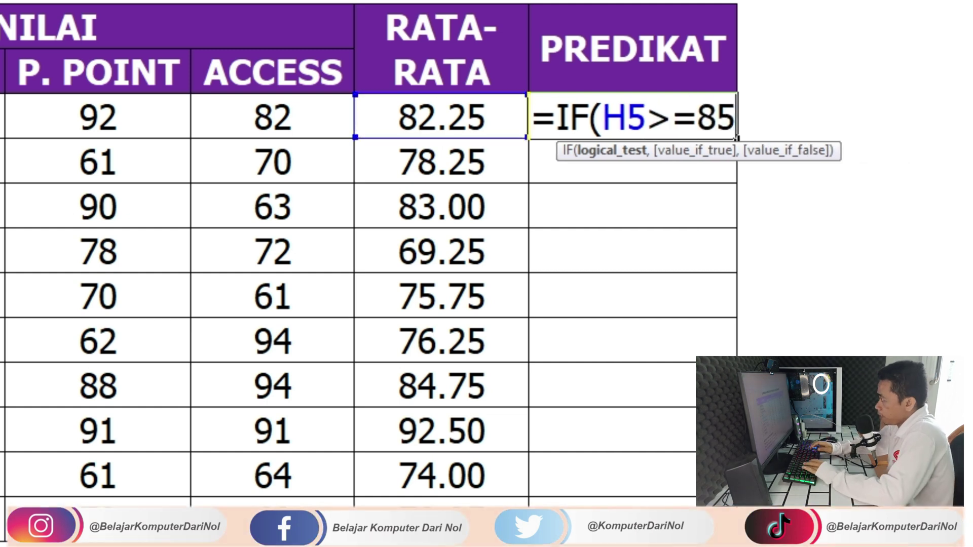
text(,"BAIK")
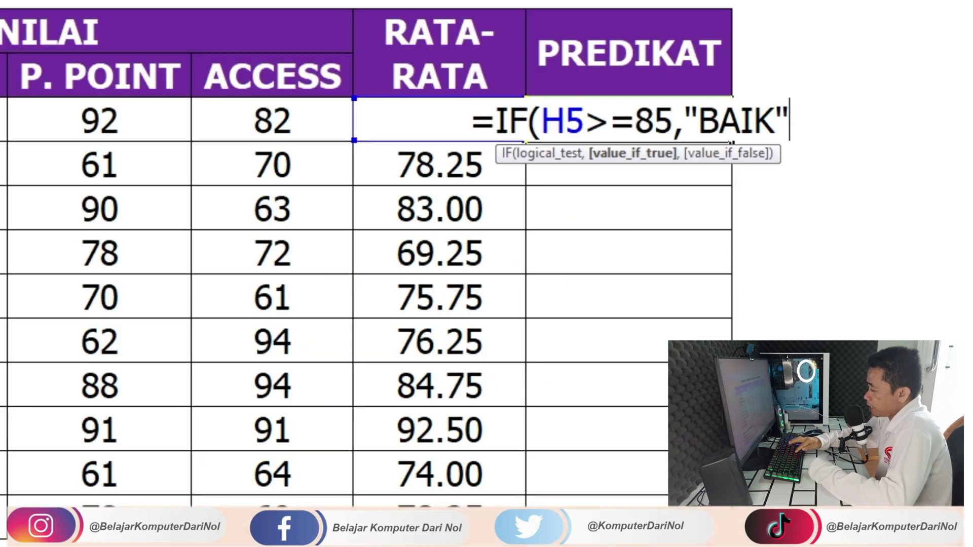
Step: Nest a second IF returning "CUKUP" for H5>=75, followed by an opening for a third IF
text(,)
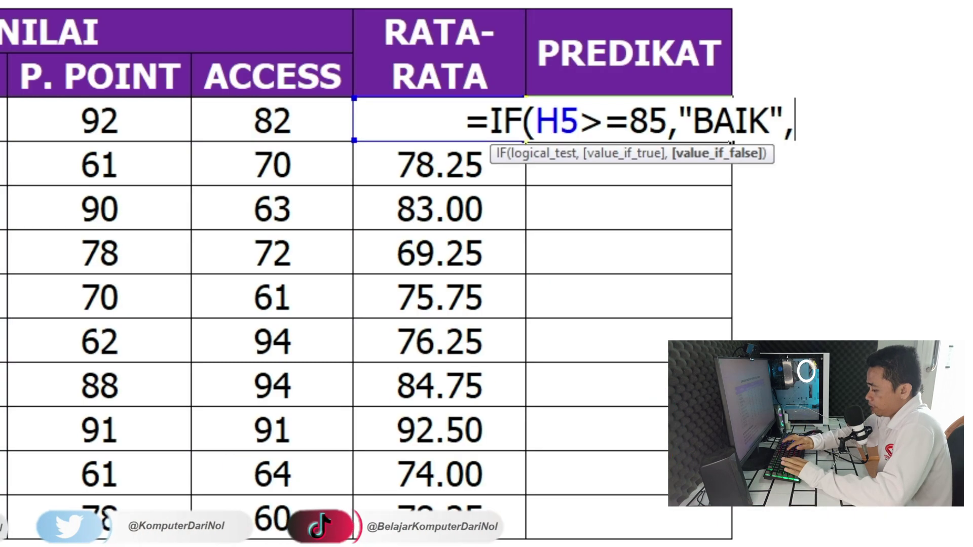
text(IF()
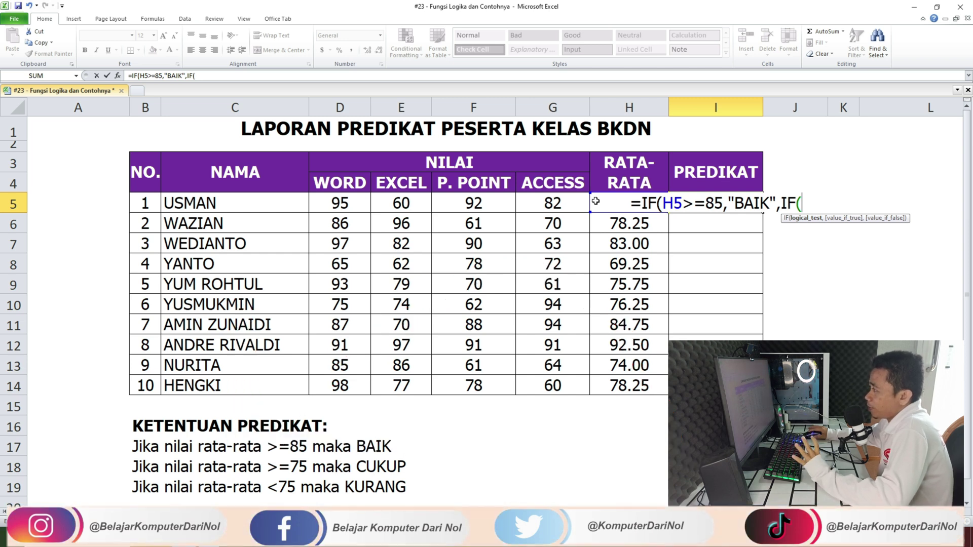
click(596, 202)
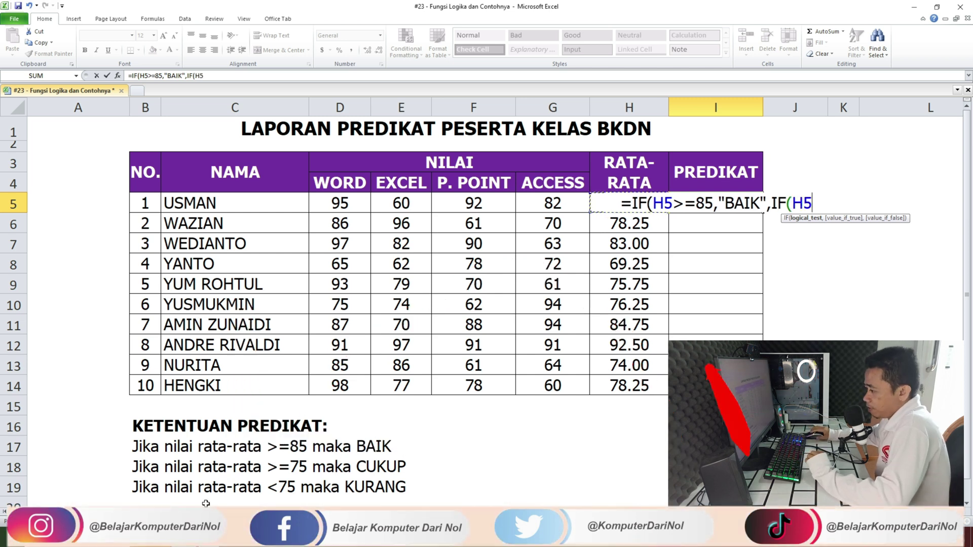
text(>)
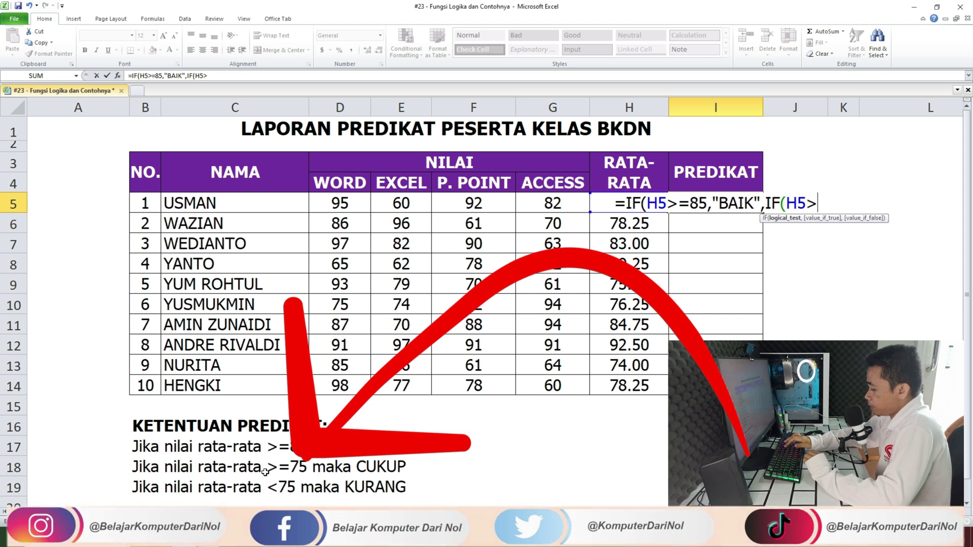
text(=75)
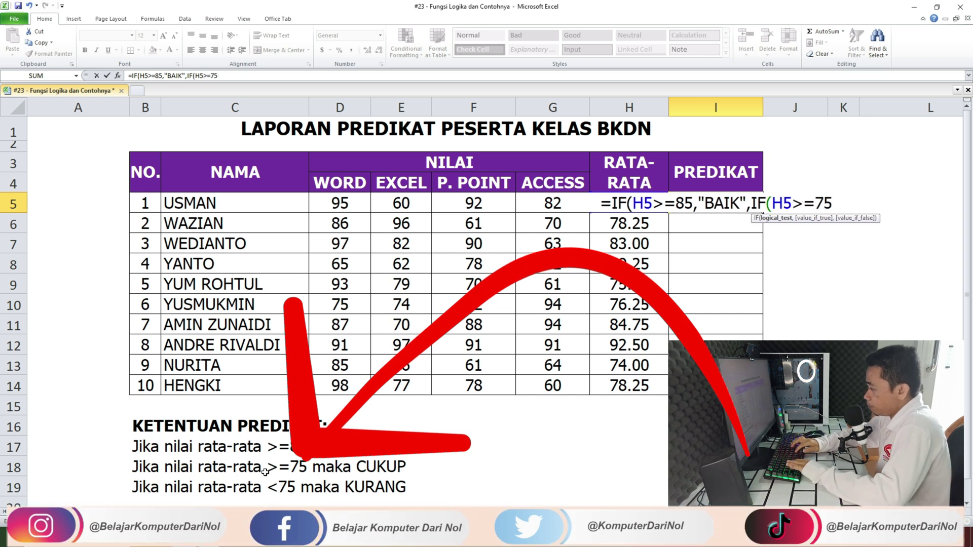
text(,"CUKUP")
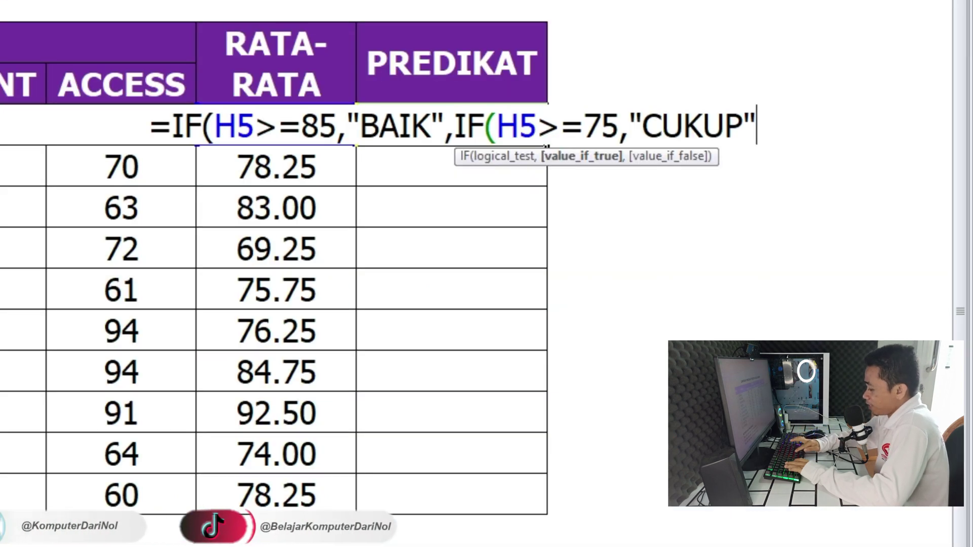
text(,IF()
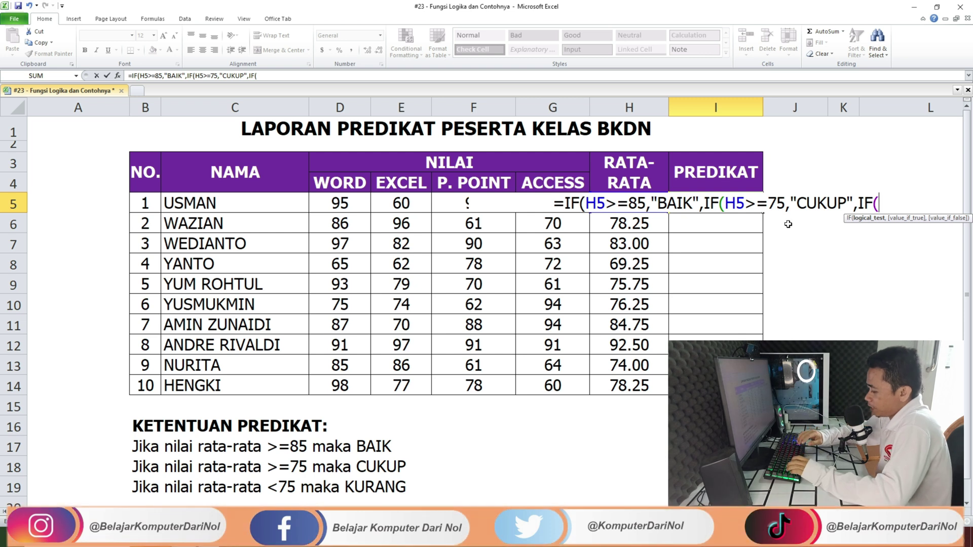
Step: Finish the third IF with H5<75 returning "KURANG" and add the closing parentheses
text(H)
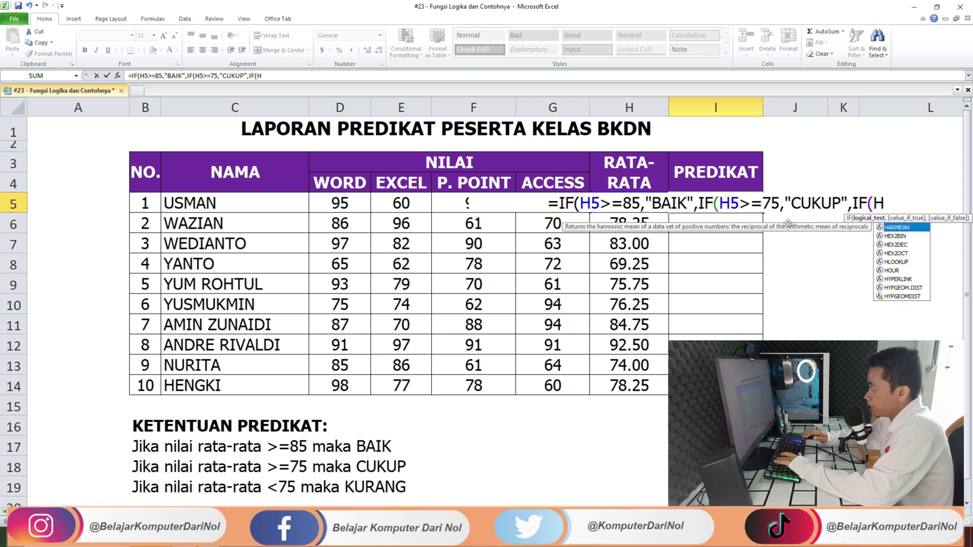
text(5)
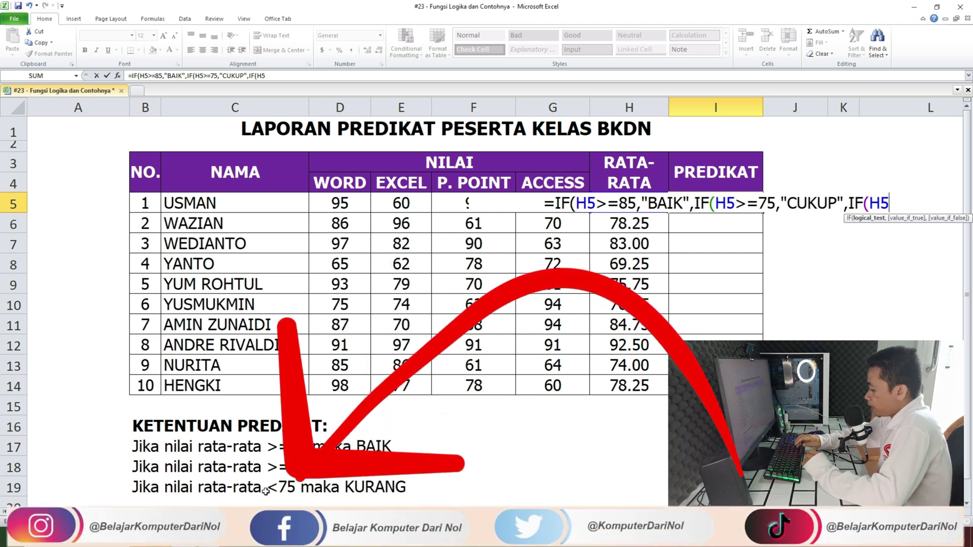
text(<75,)
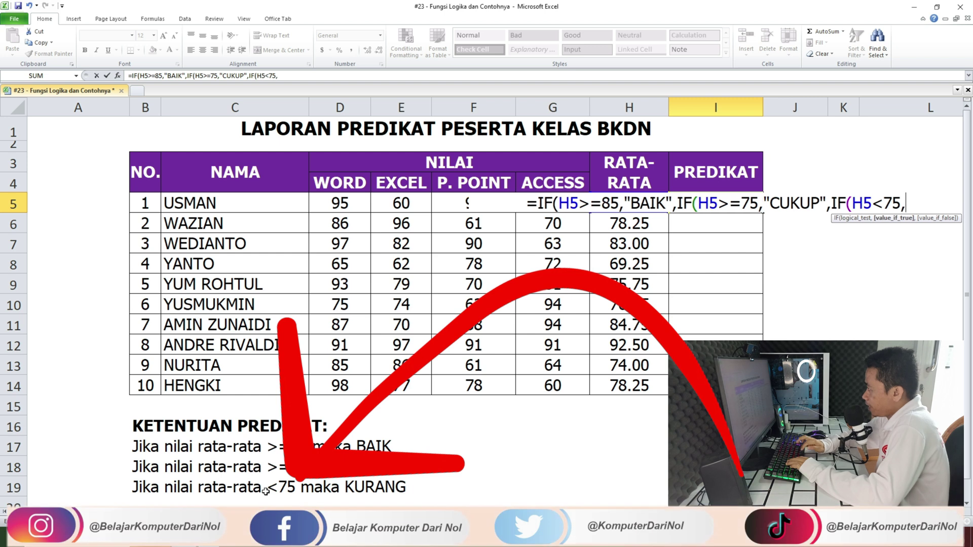
text("KURANG")
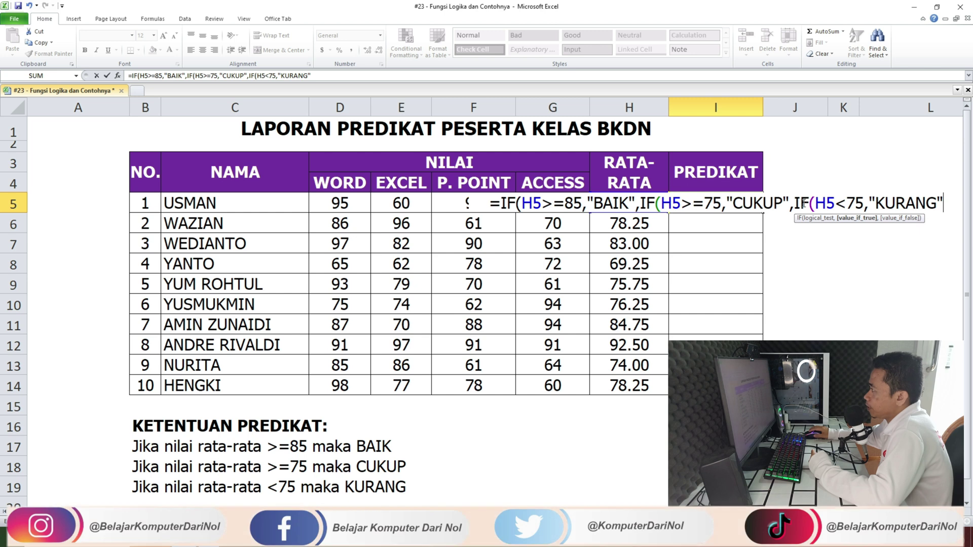
text())))
key(BackSpace)
key(BackSpace)
key(BackSpace)
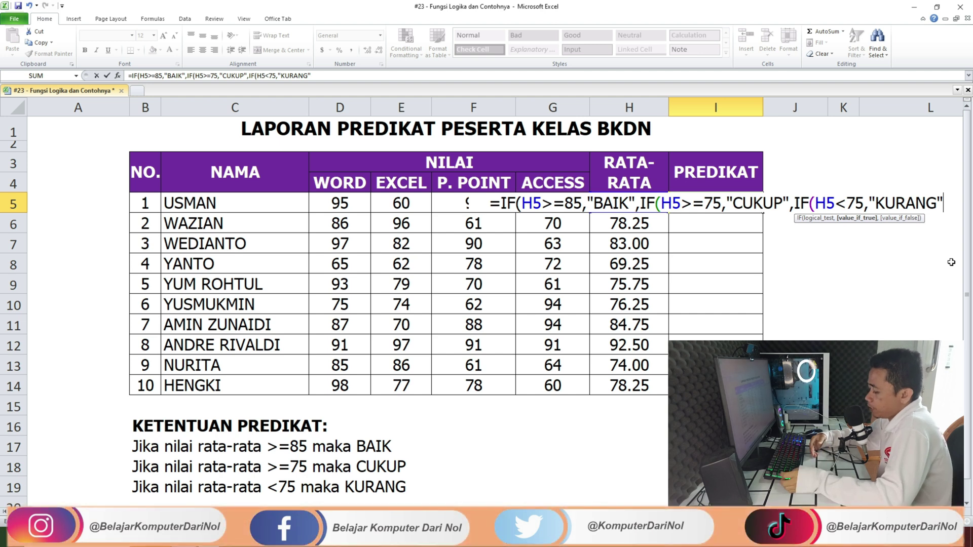
text())
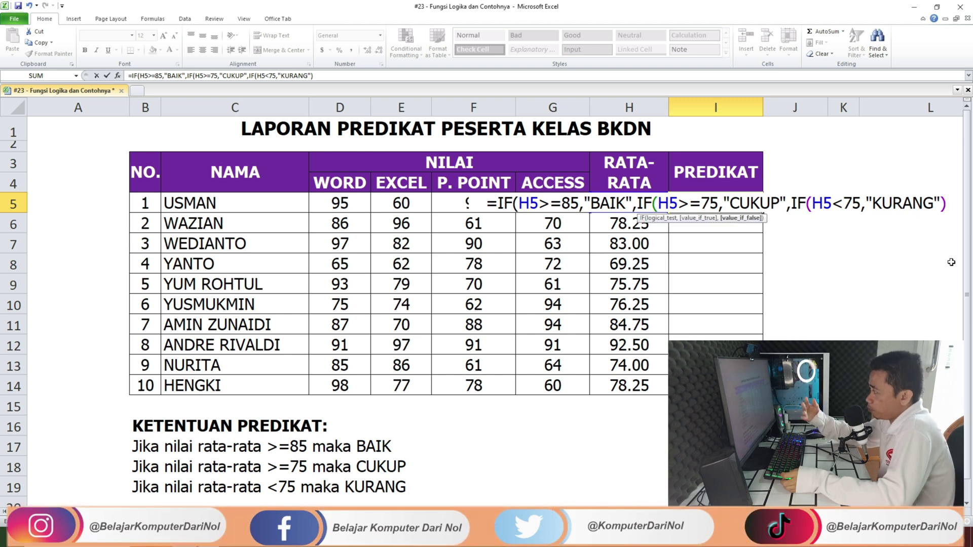
text())
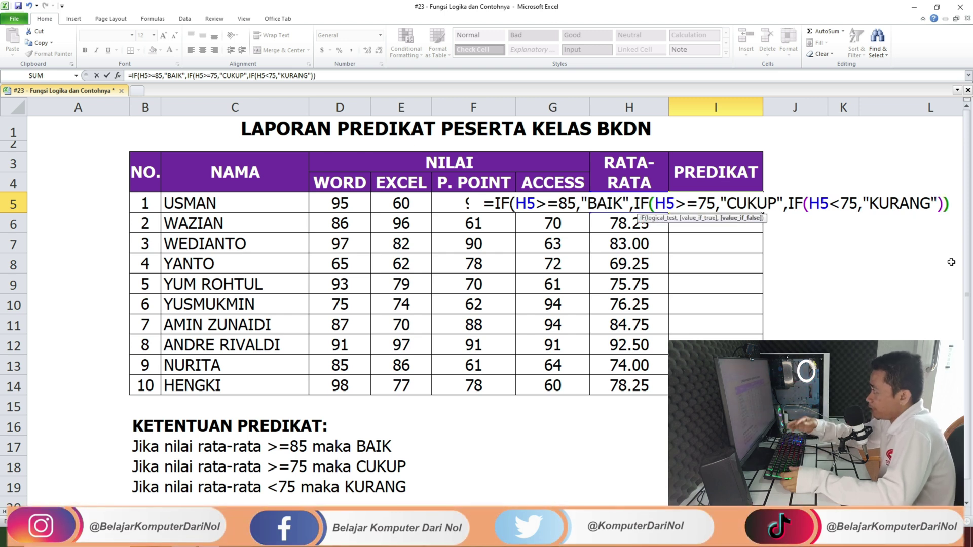
text())
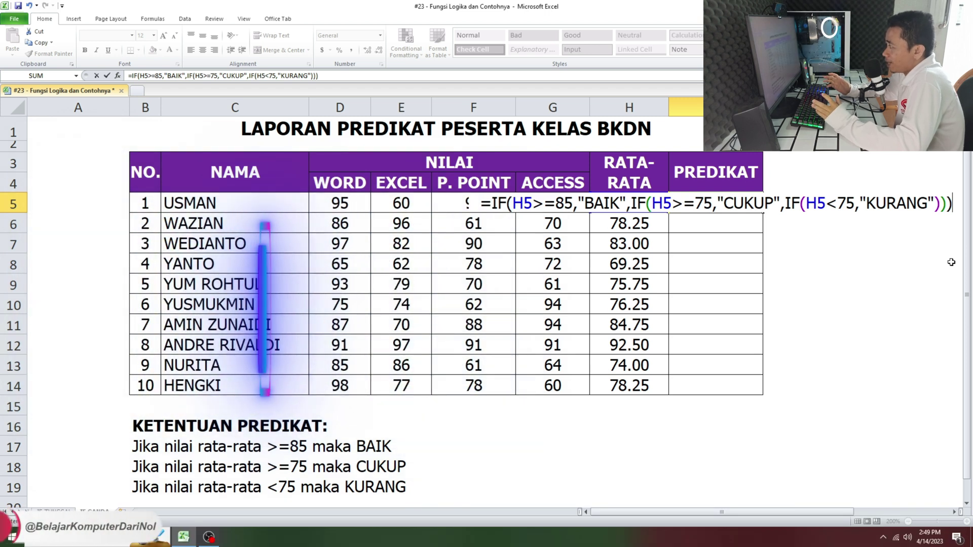
Step: Enter the I5 formula, showing CUKUP for USMAN, and fill it down through I14
key(Return)
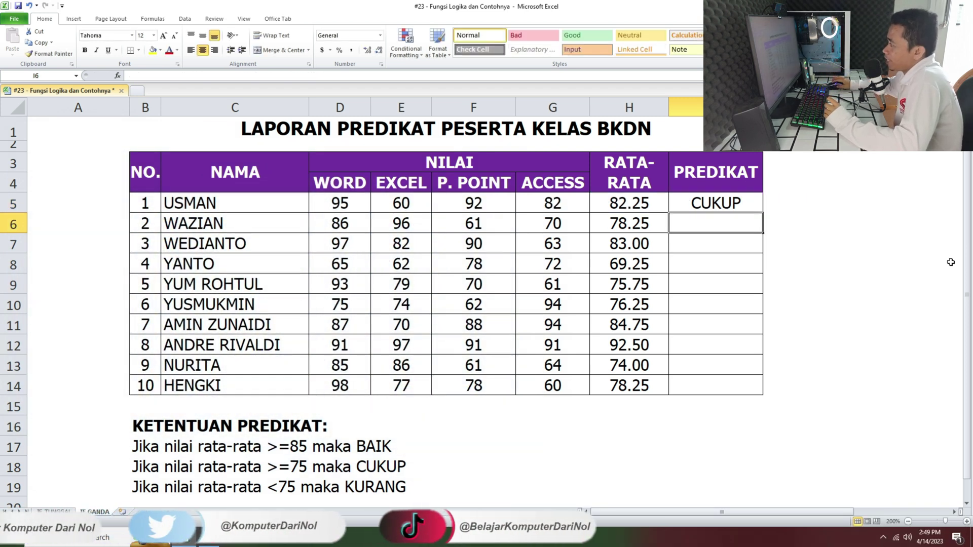
click(735, 202)
drag(763, 212, 765, 353)
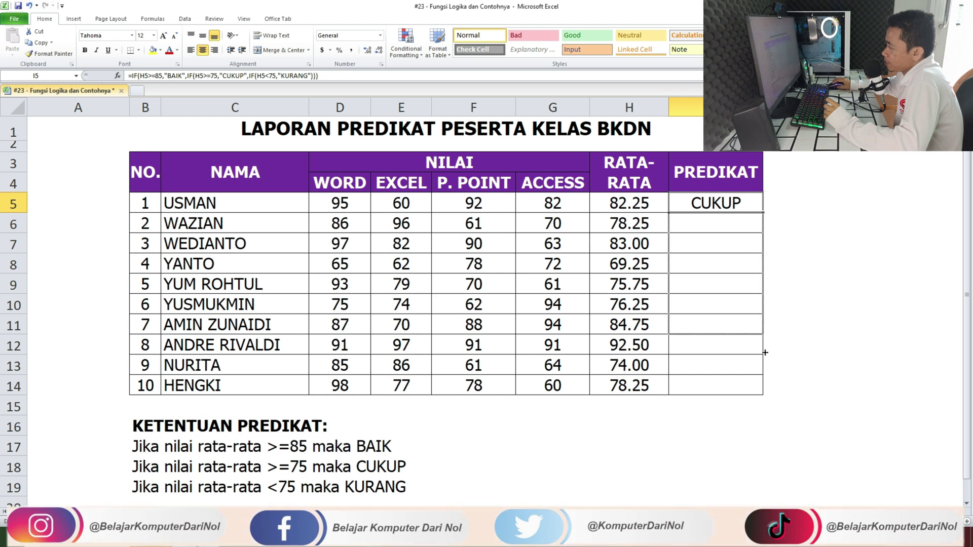
drag(764, 393, 764, 395)
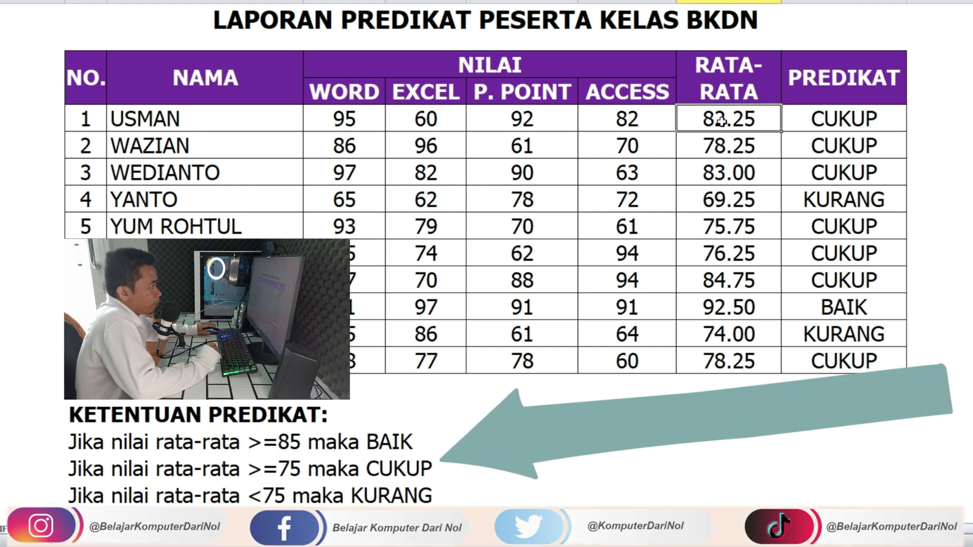
click(254, 473)
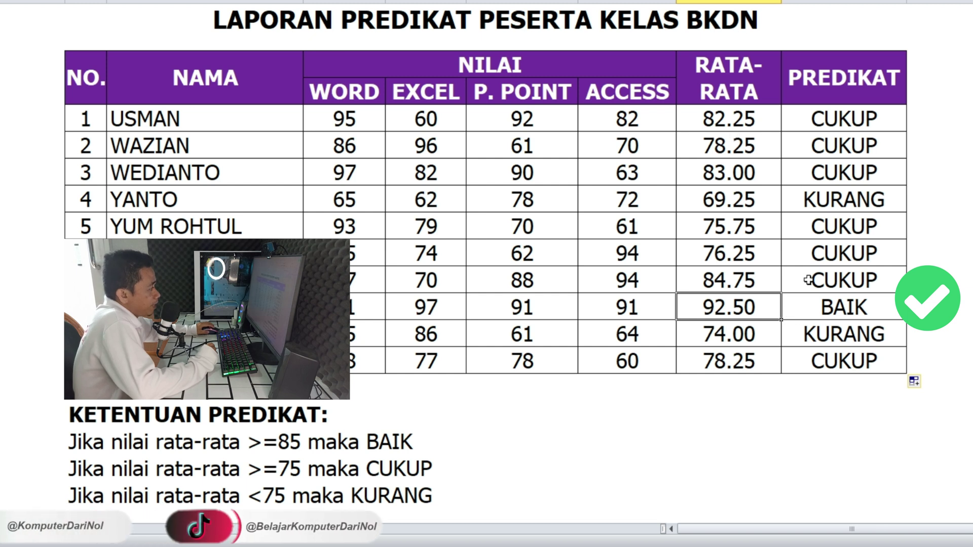
click(801, 307)
click(733, 341)
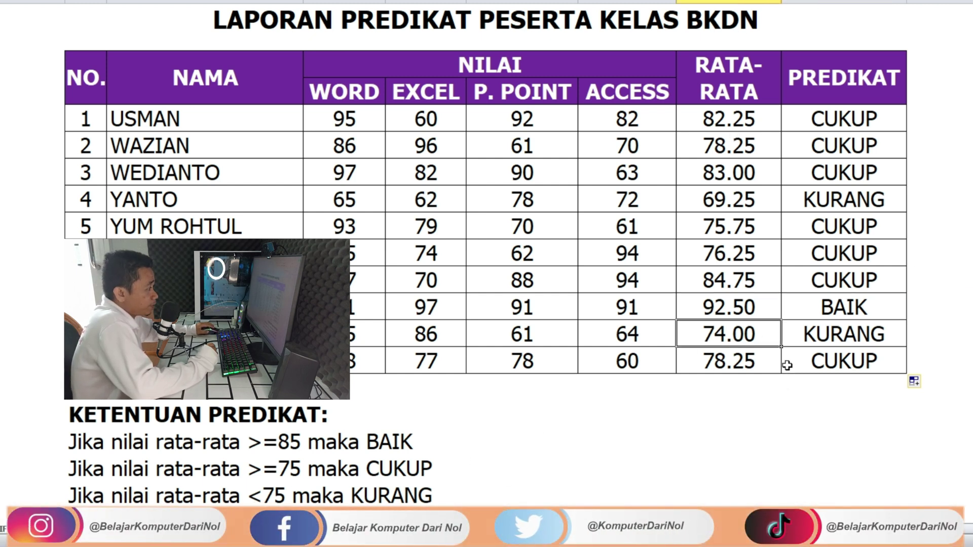
click(730, 199)
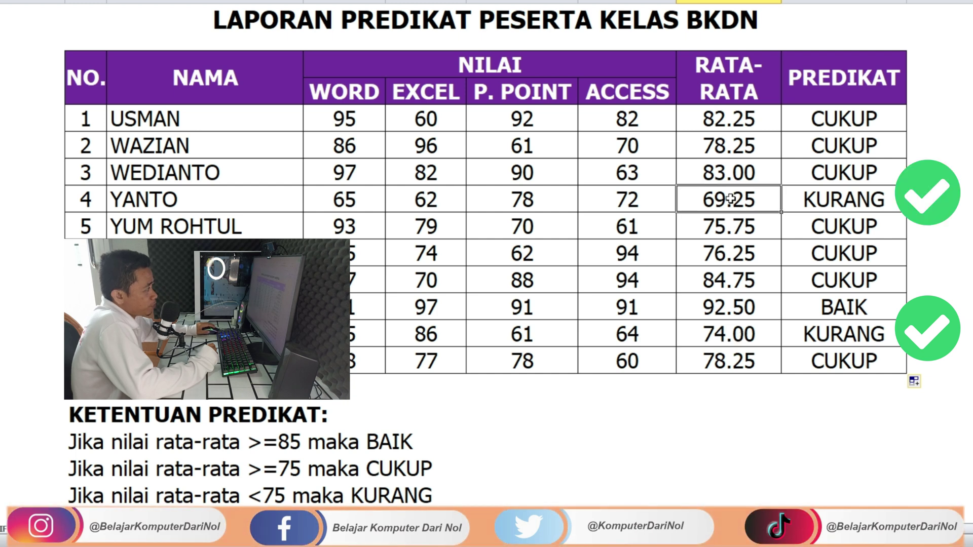